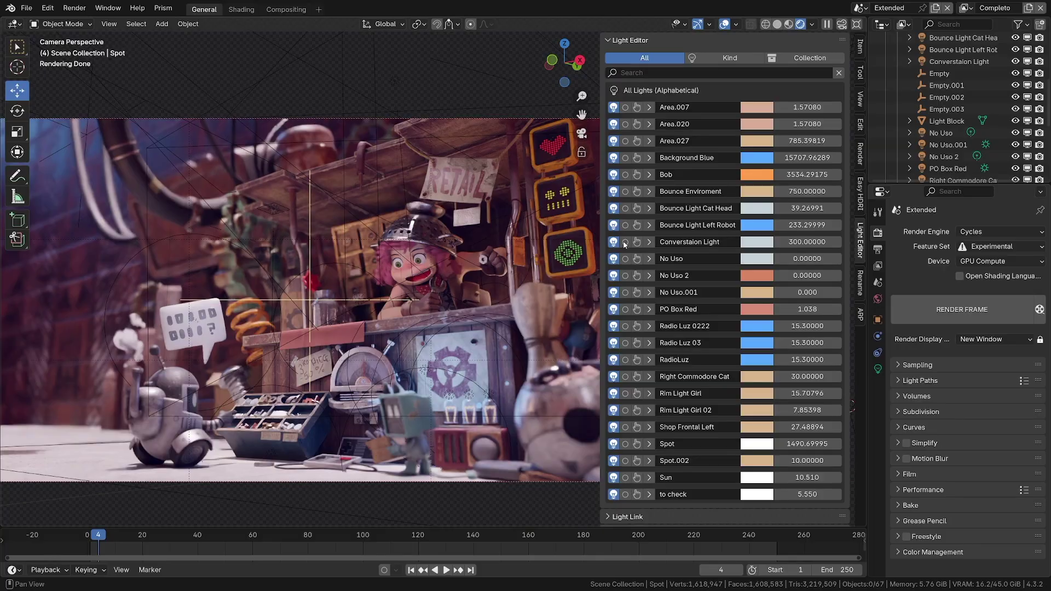
Step: Filter the light list by 'bounce', clear it, then disable rendering for Area.007 through PO Box Red
click(636, 73)
key(Return)
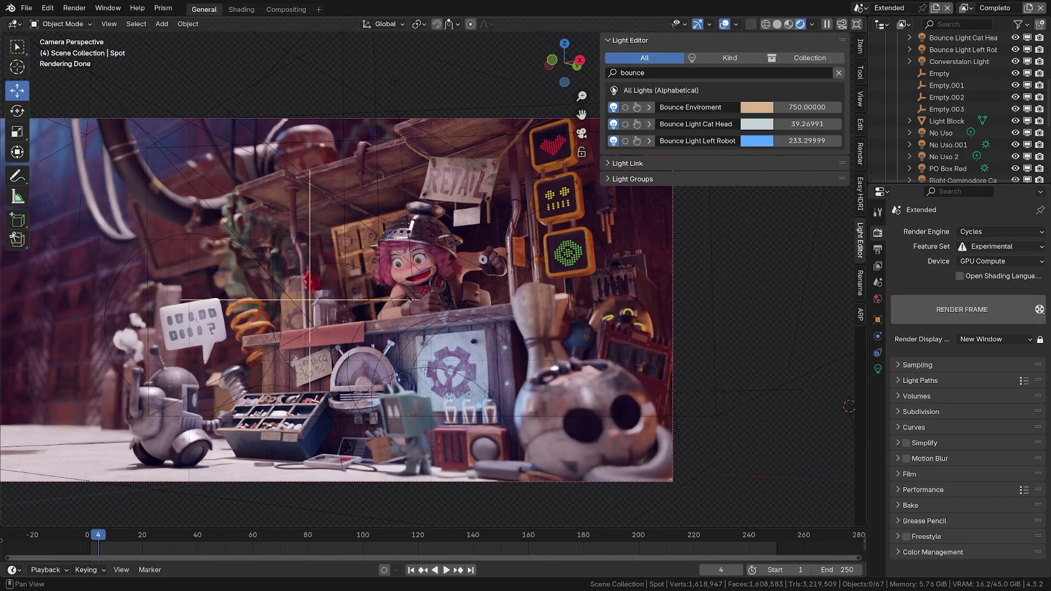
click(838, 73)
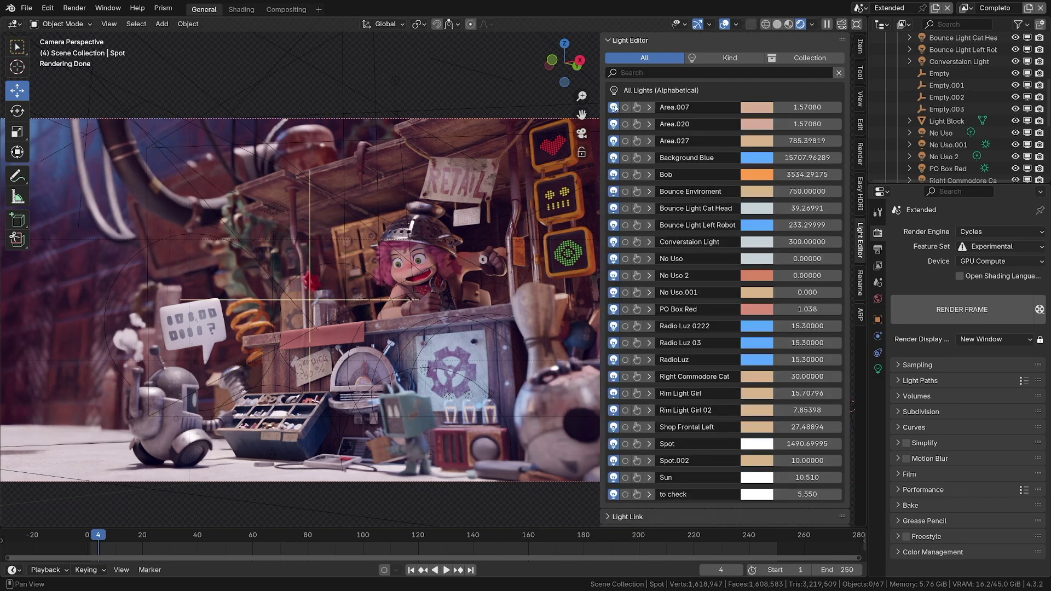
drag(613, 107, 614, 309)
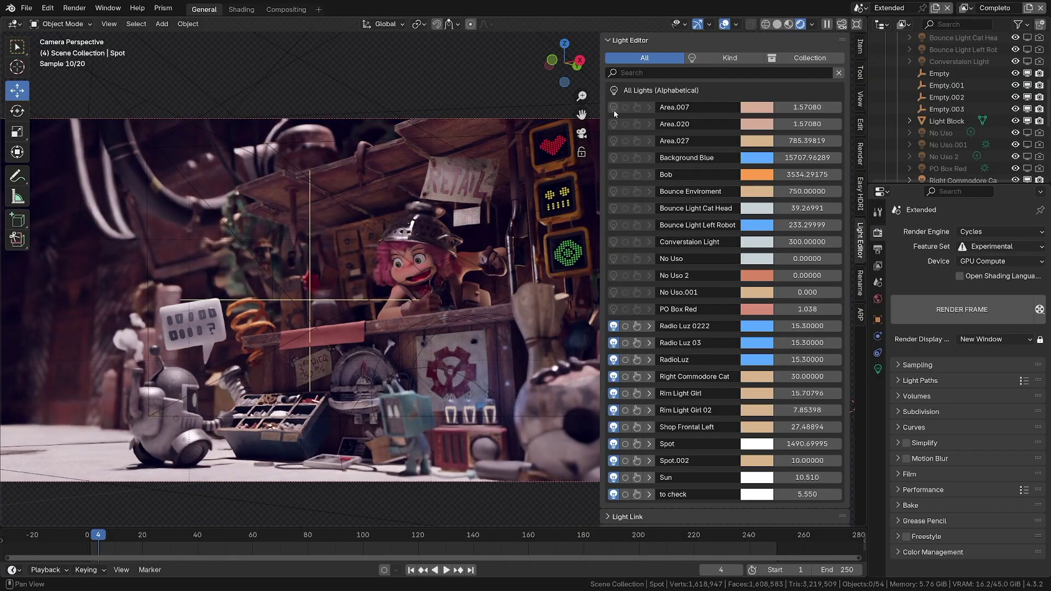
Step: Re-enable Area.007 through PO Box Red, solo Area.007 briefly, then solo Bounce Light Cat Head
drag(613, 108, 614, 309)
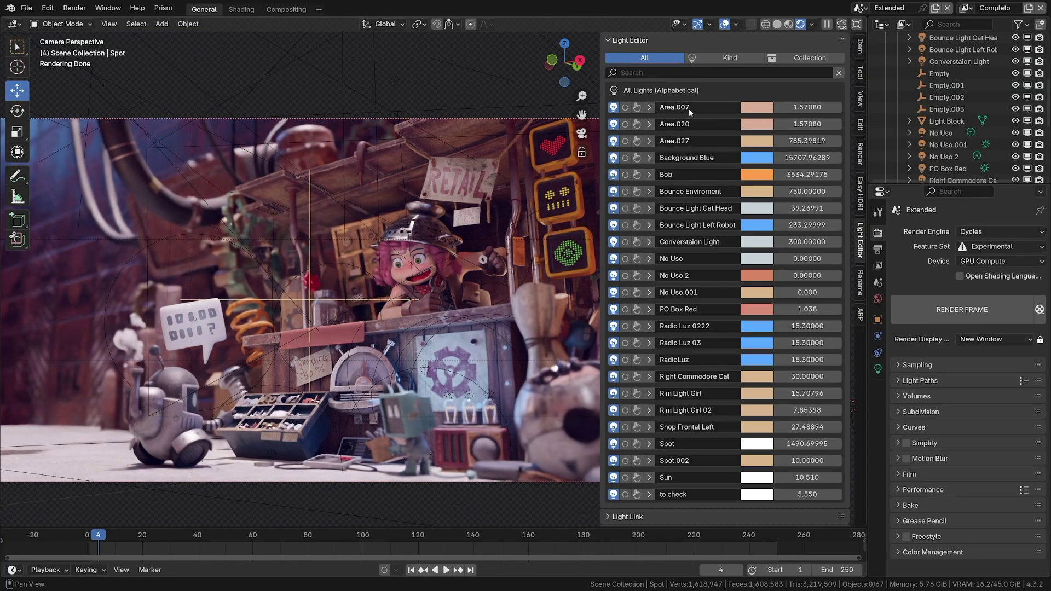
click(624, 108)
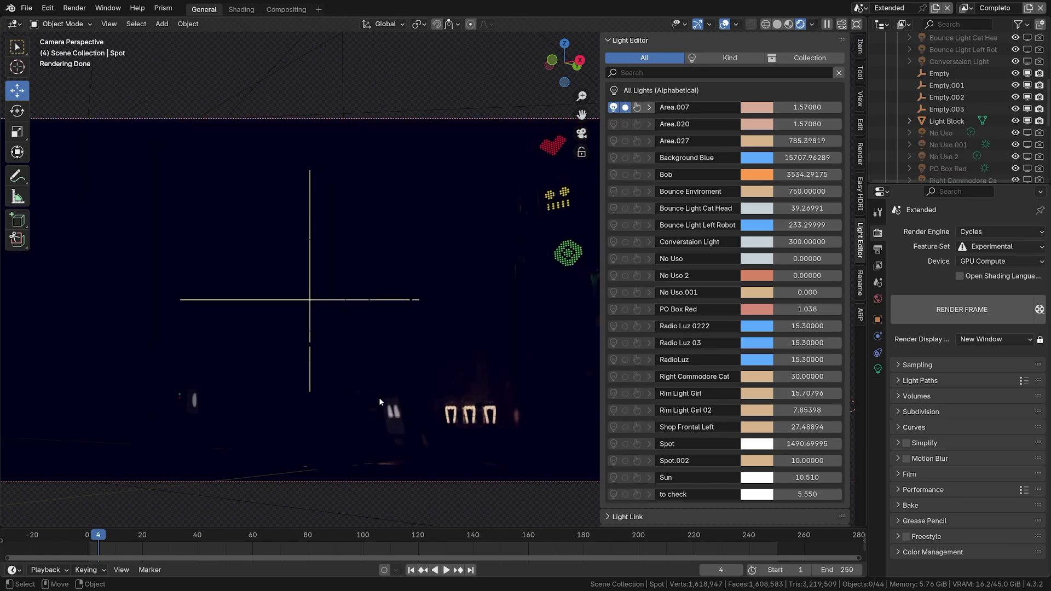
click(626, 108)
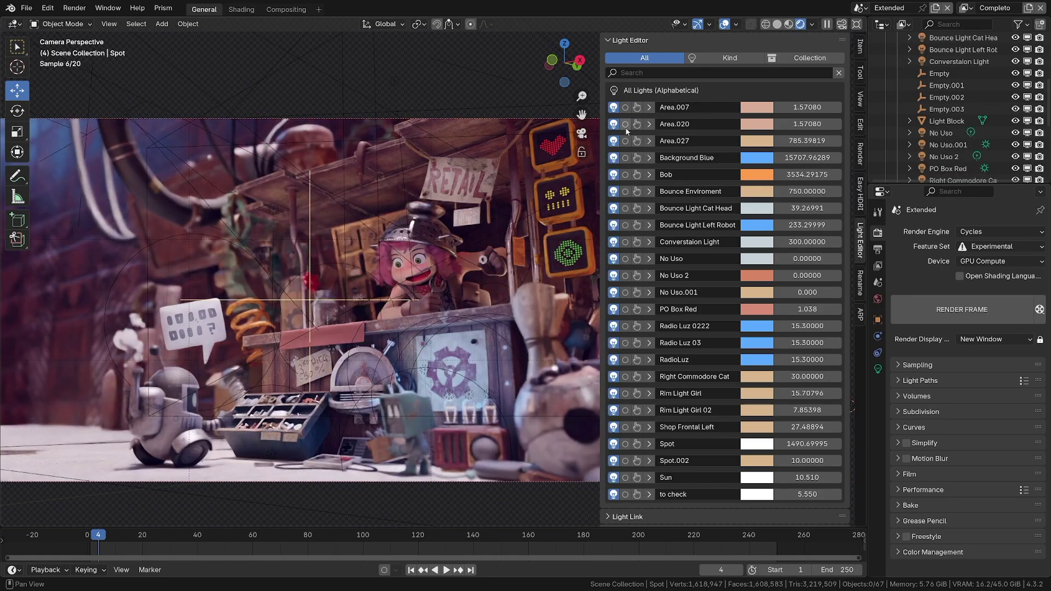
click(625, 208)
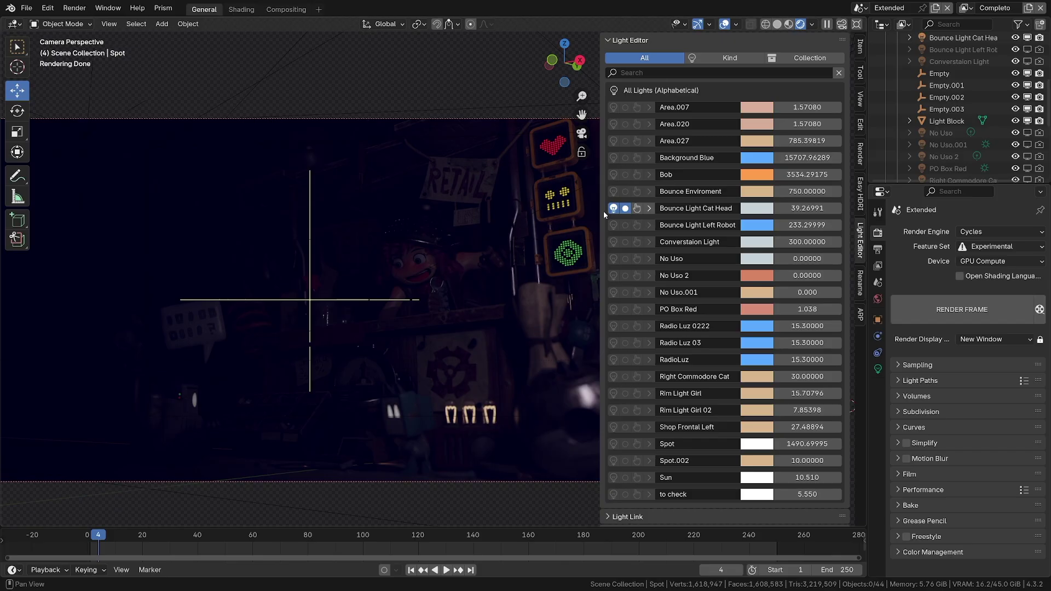
Step: Raise Bounce Light Cat Head's power to about 195.67 and tint it pink (#D9BEC0)
mouse_move(807, 208)
mouse_down()
mouse_move(840, 208)
mouse_move(788, 208)
mouse_up()
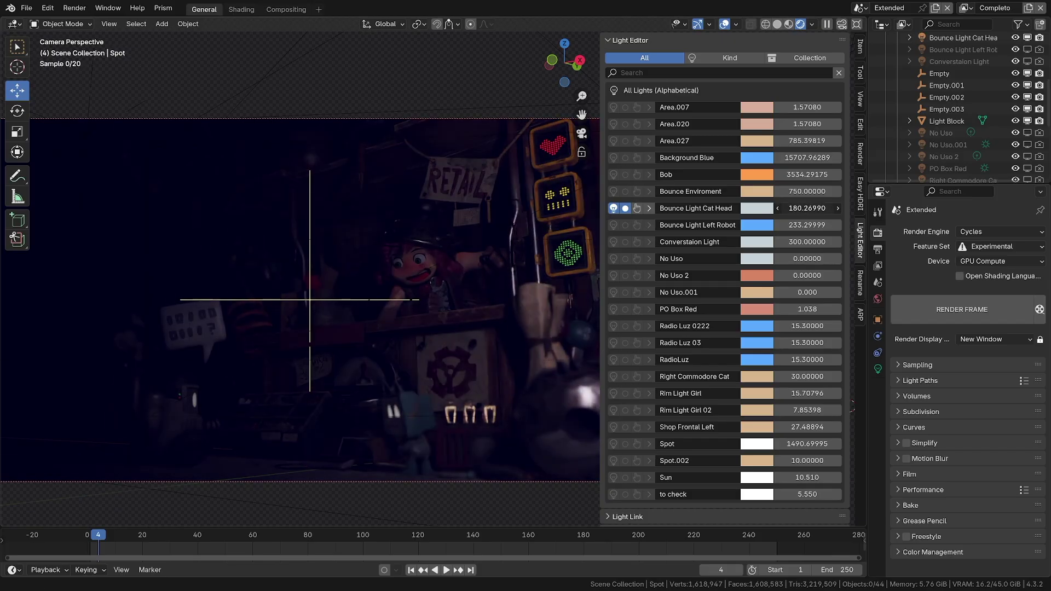
click(754, 209)
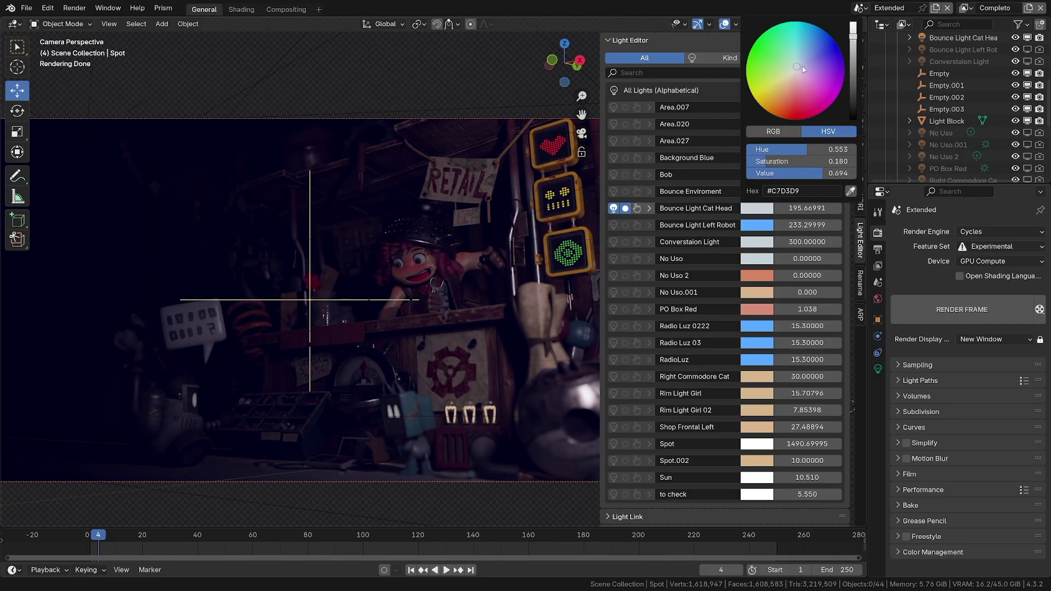
drag(803, 69, 795, 77)
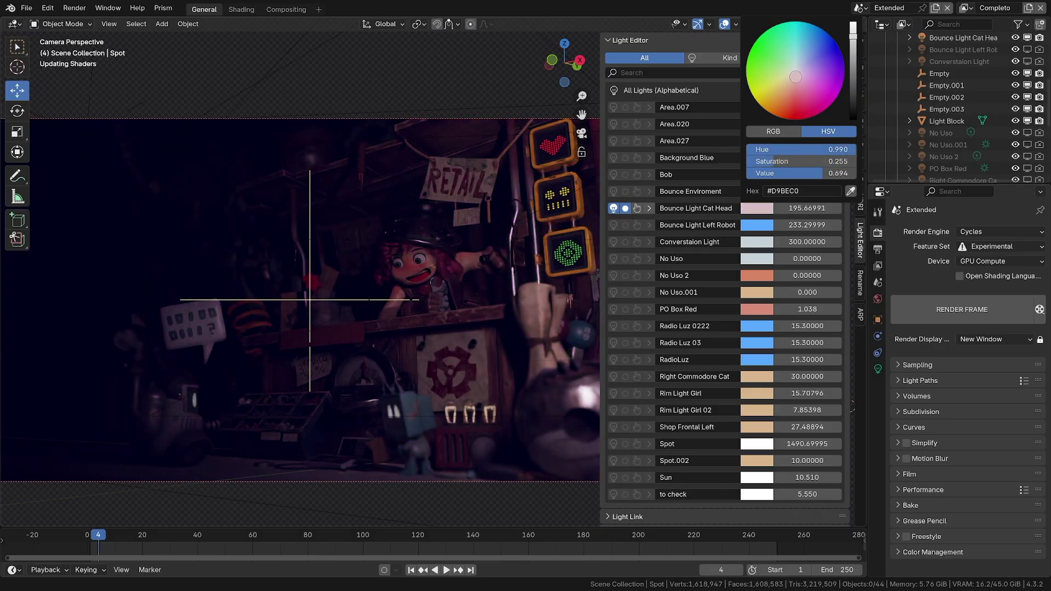
Step: Unsolo Bounce Light Cat Head, select it, and briefly expand then collapse its detailed settings
click(625, 209)
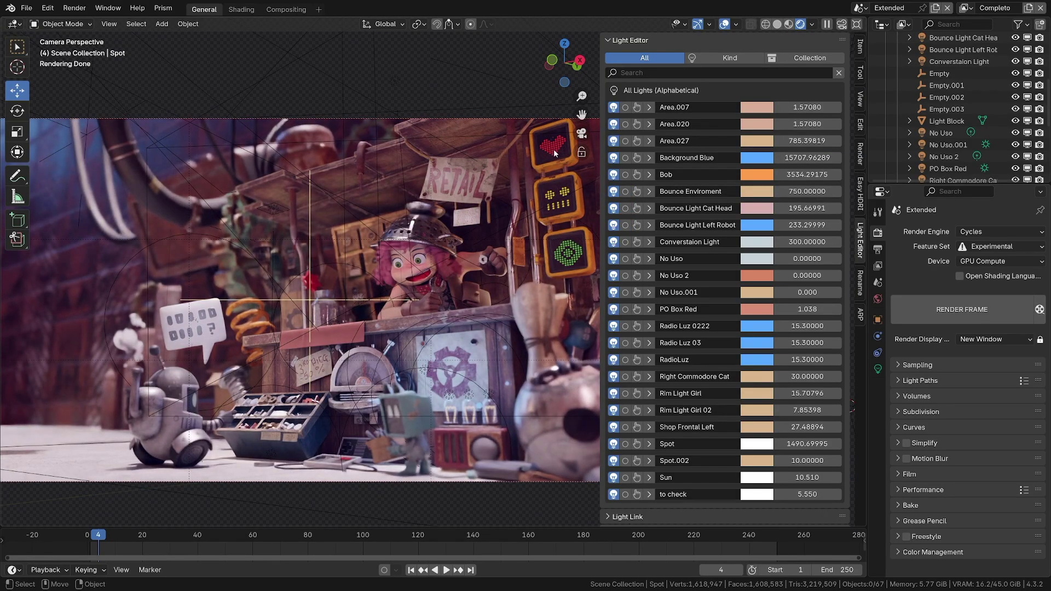
click(637, 209)
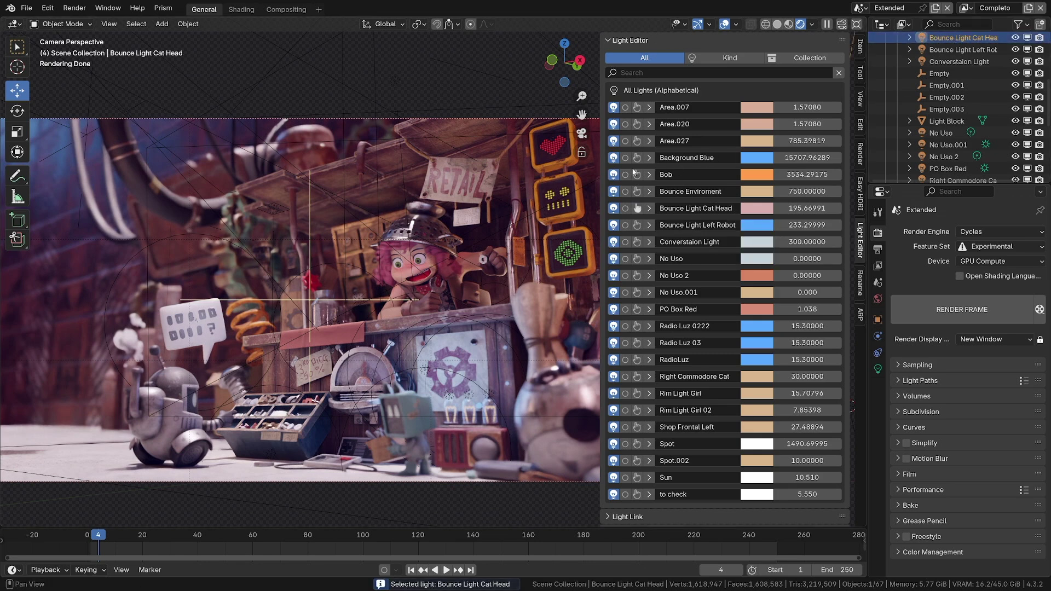
click(648, 209)
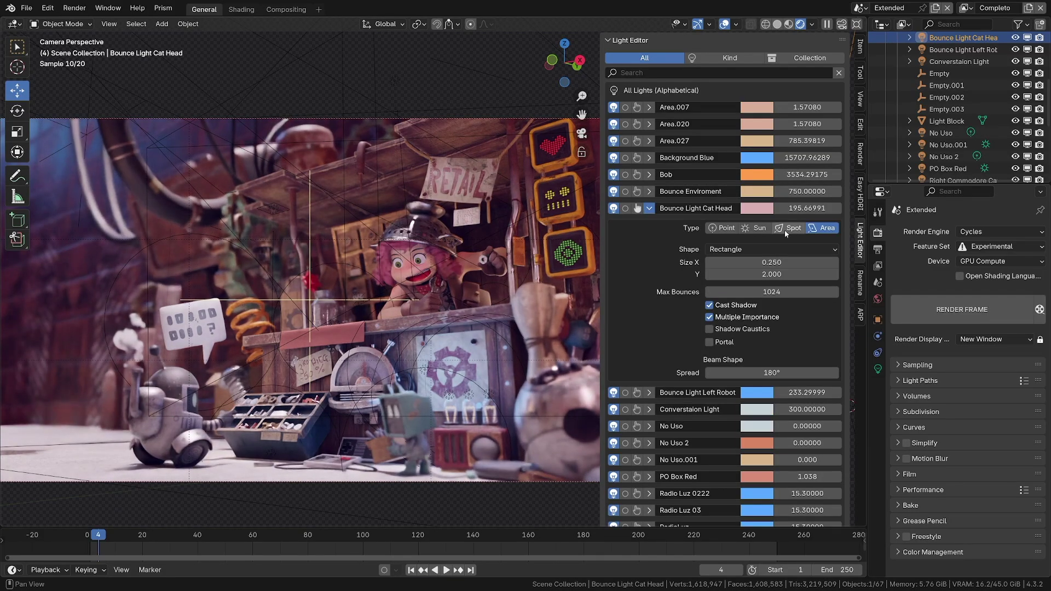
scroll(742, 252, down, 3)
scroll(736, 265, up, 2)
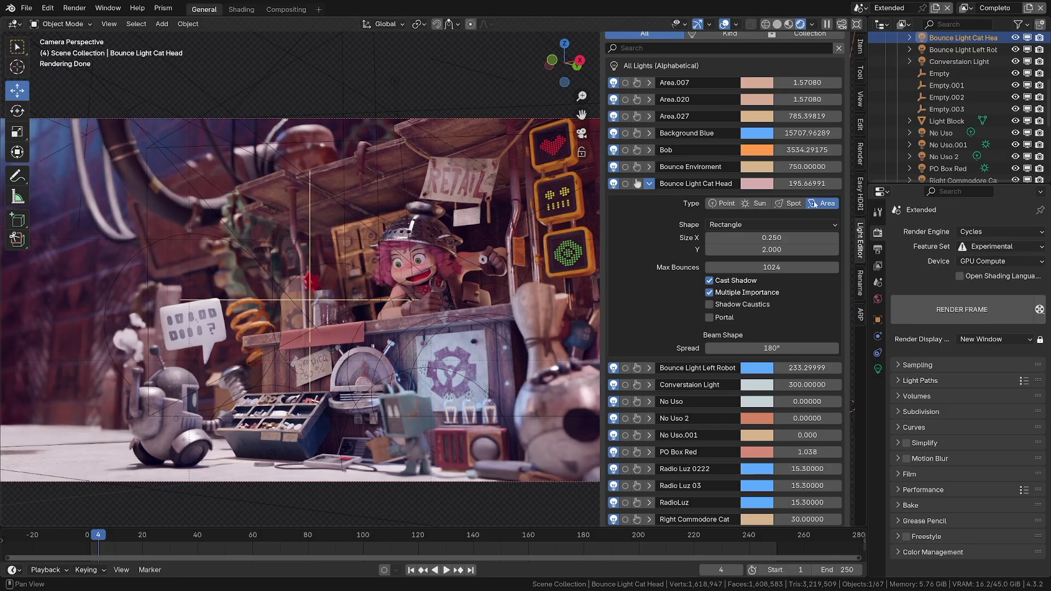
click(649, 183)
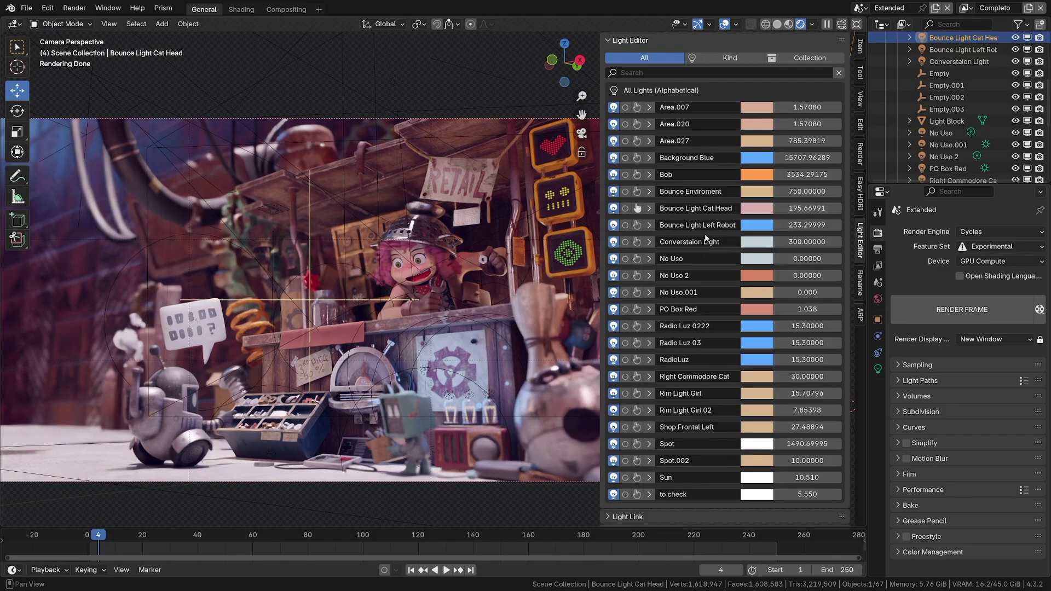
Step: Group the light list by Kind and collapse the POINT, SPOT and SUN groups
click(718, 57)
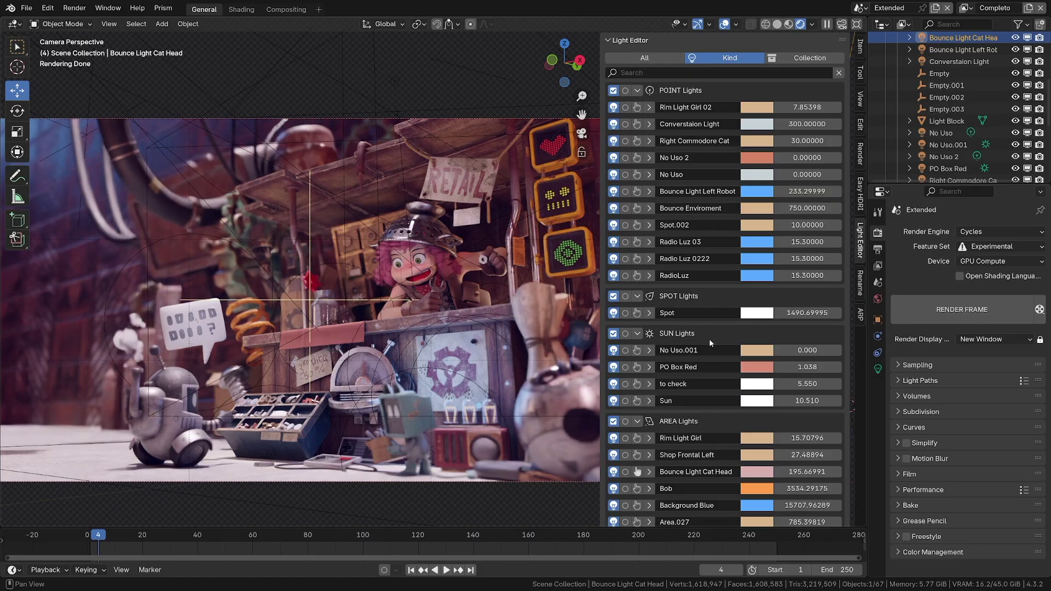
click(637, 90)
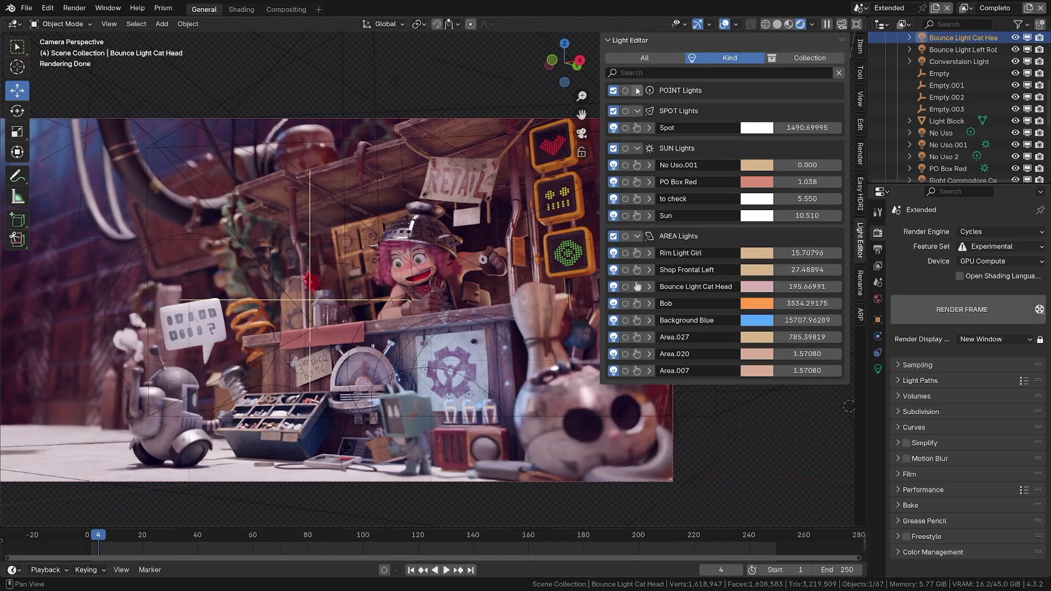
click(637, 110)
click(637, 132)
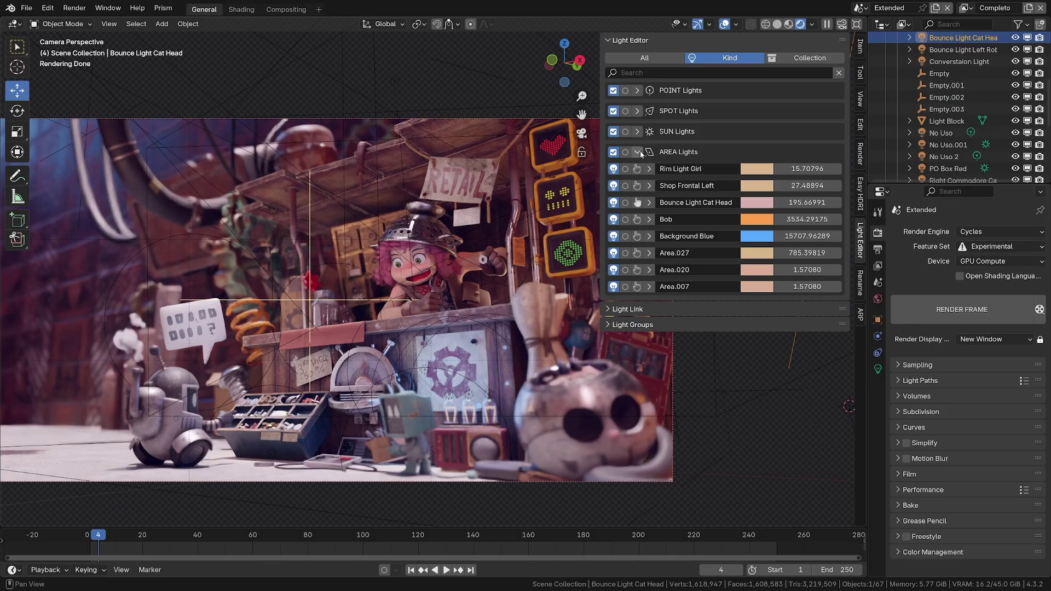
Step: Toggle the point, spot and sun lights off and back on, then solo SPOT Lights
click(613, 90)
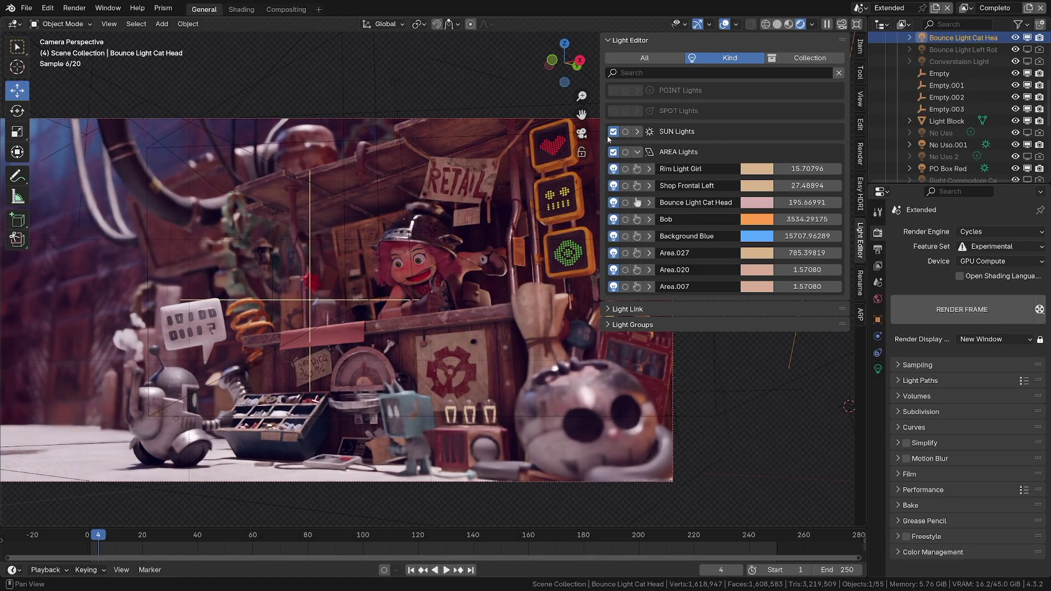
drag(613, 111, 613, 131)
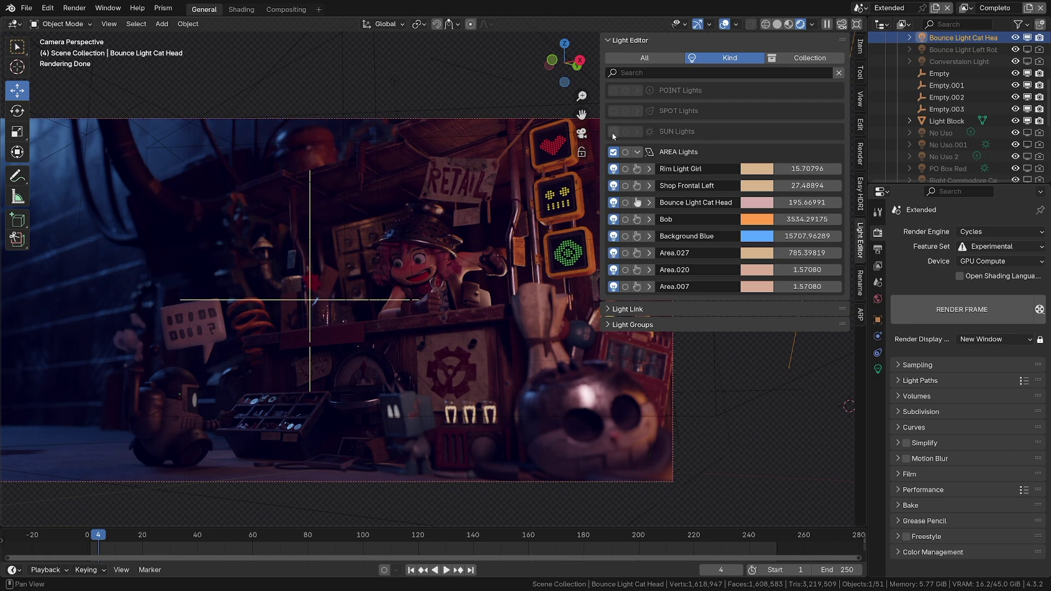
drag(611, 132, 612, 93)
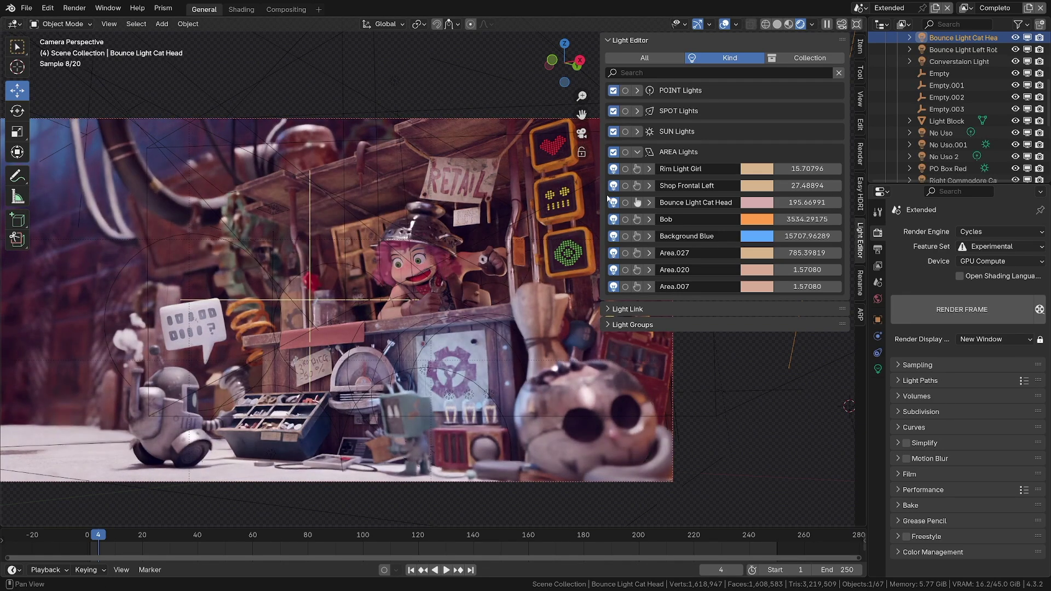
click(625, 111)
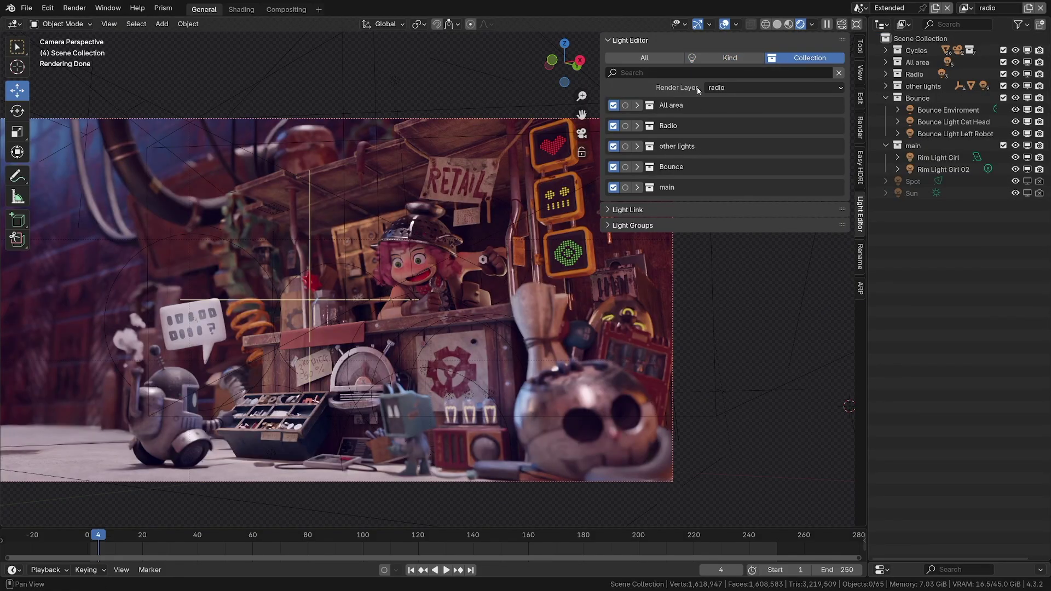
Step: On the radio render layer, disable the All area, other lights, Bounce and main collections
click(735, 88)
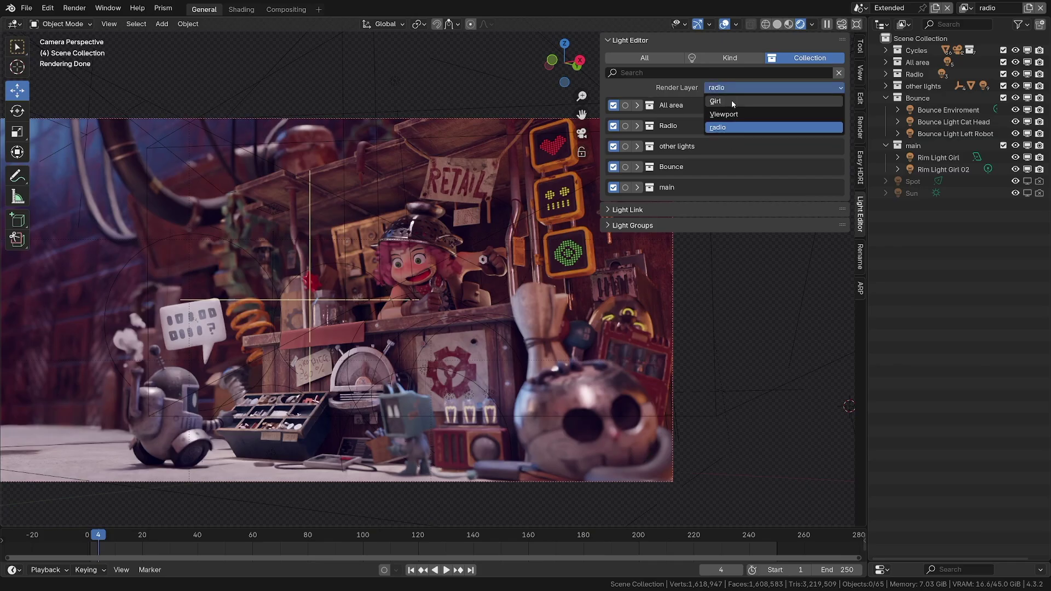
click(731, 101)
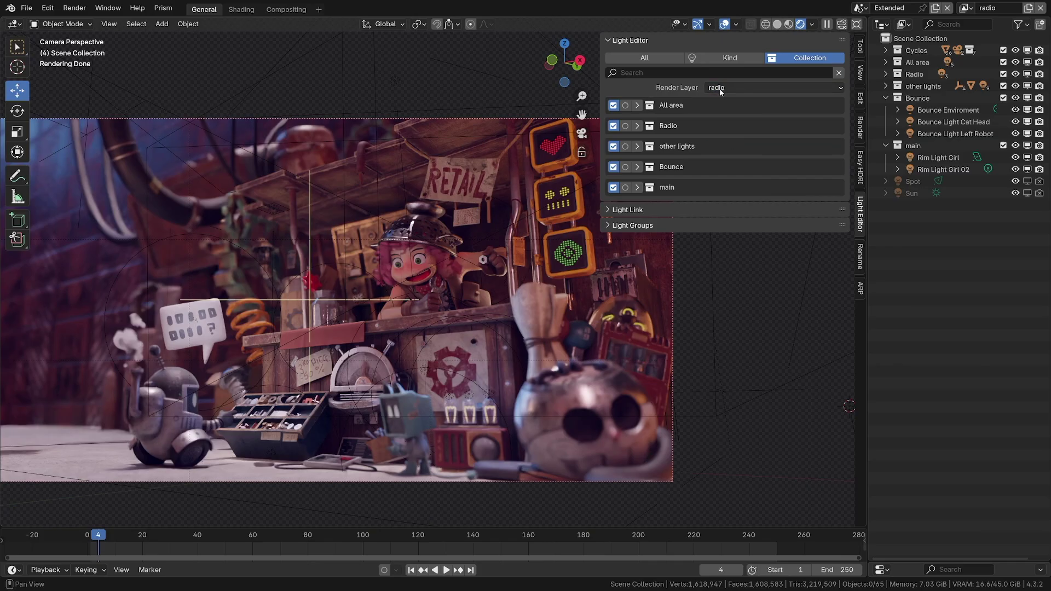
click(613, 106)
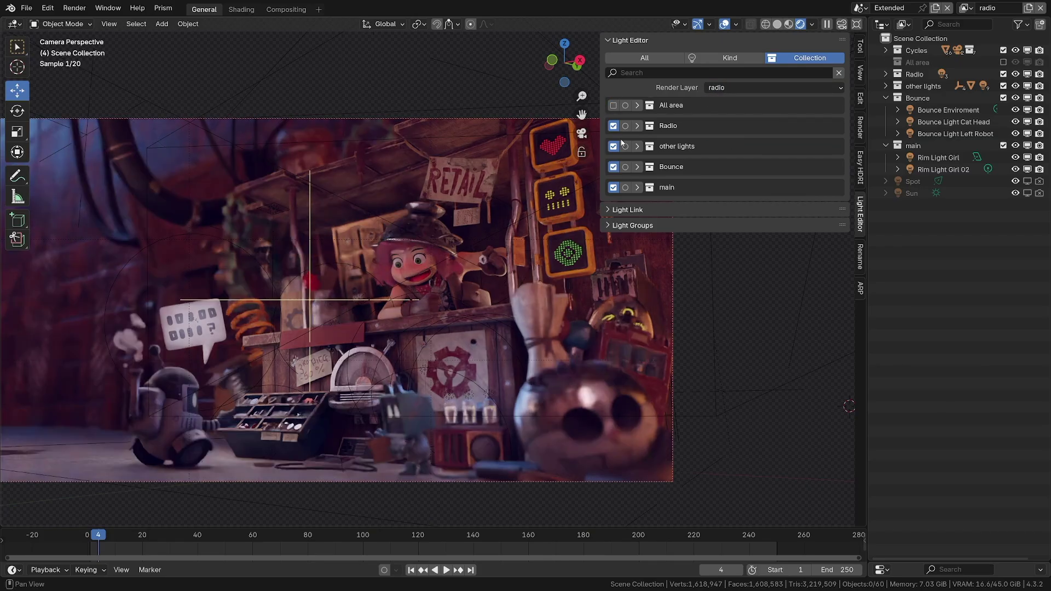
click(613, 167)
click(613, 146)
click(613, 187)
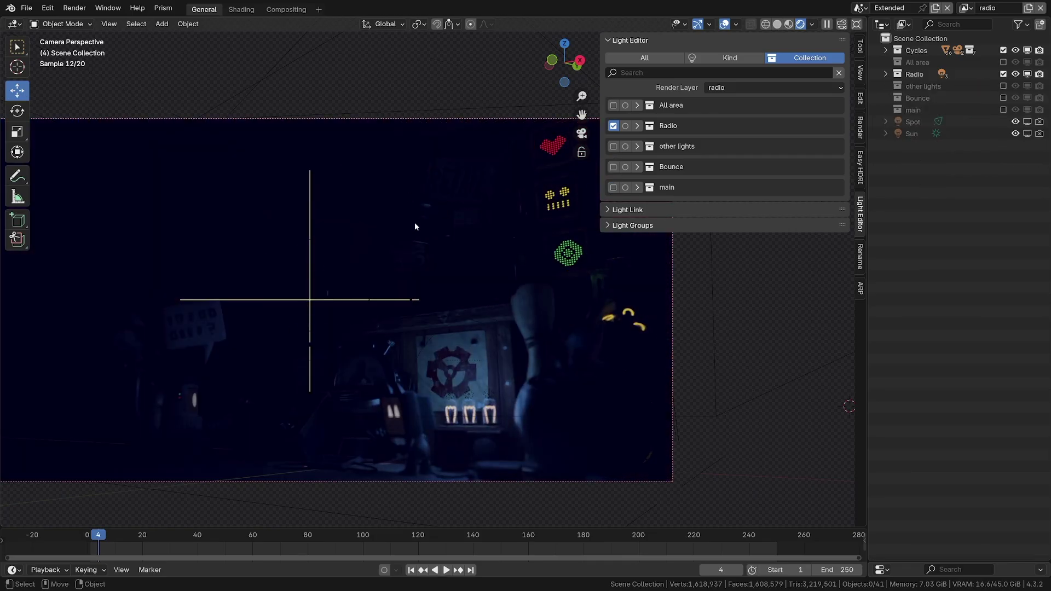
Step: Switch to the Girl render layer and disable every light collection except main
click(723, 87)
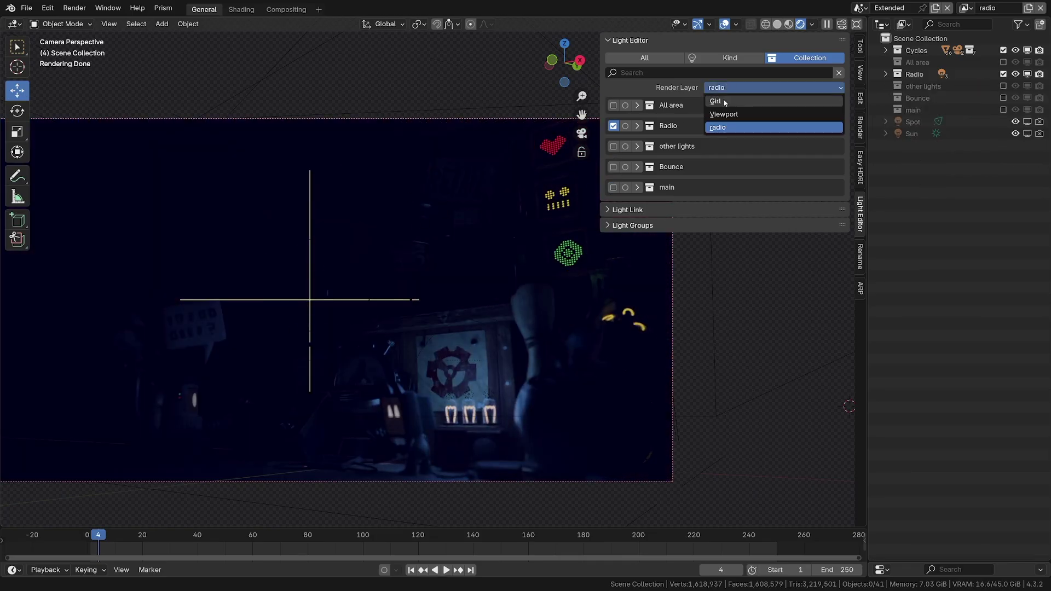
click(723, 101)
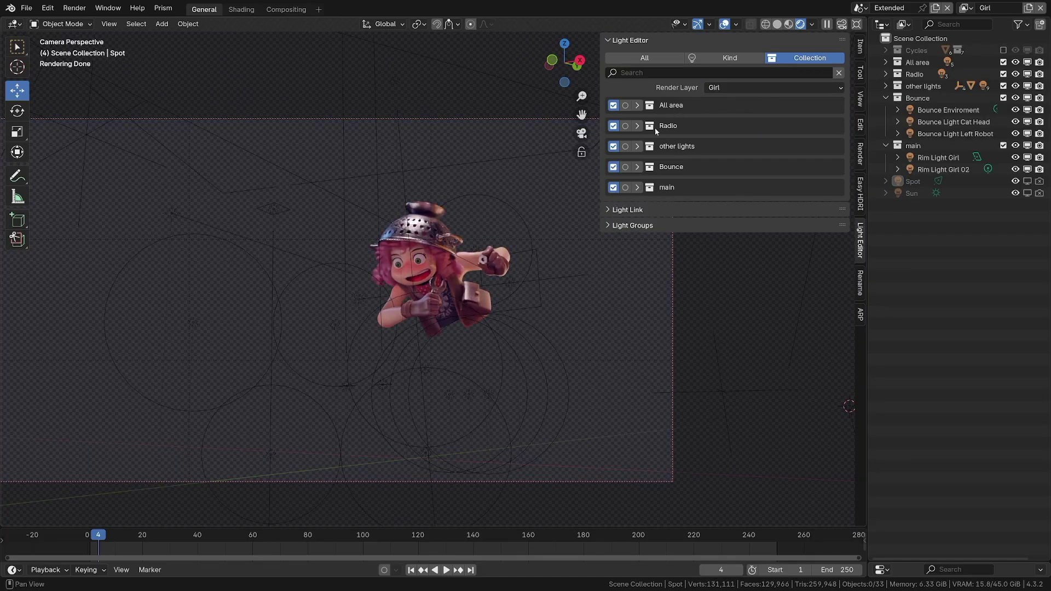
drag(614, 168, 617, 111)
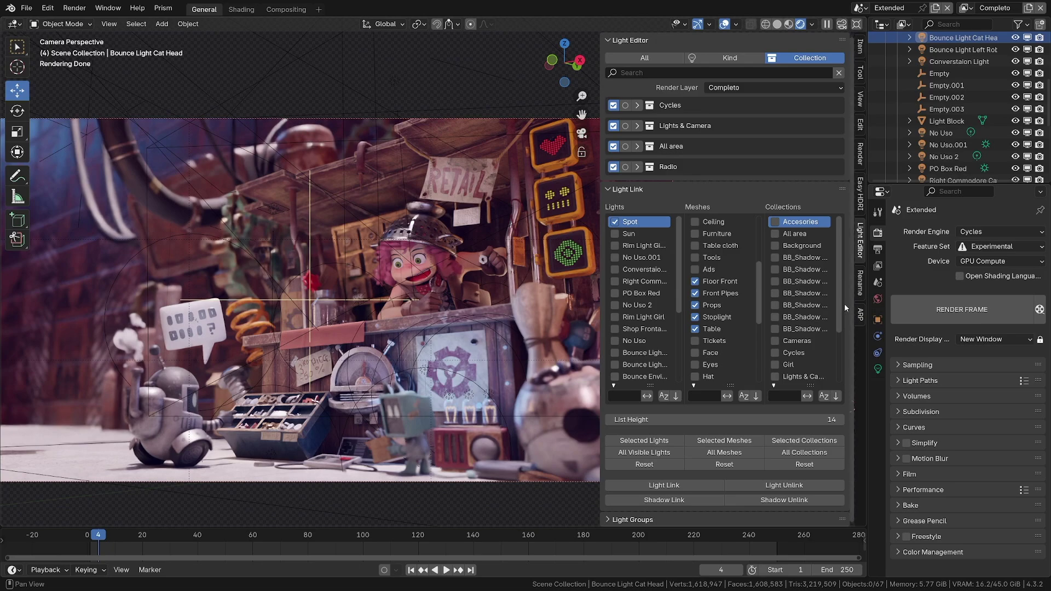
Step: List Selected Lights, then All Visible Lights, untick the Bounce light, and reset the light selection
click(645, 441)
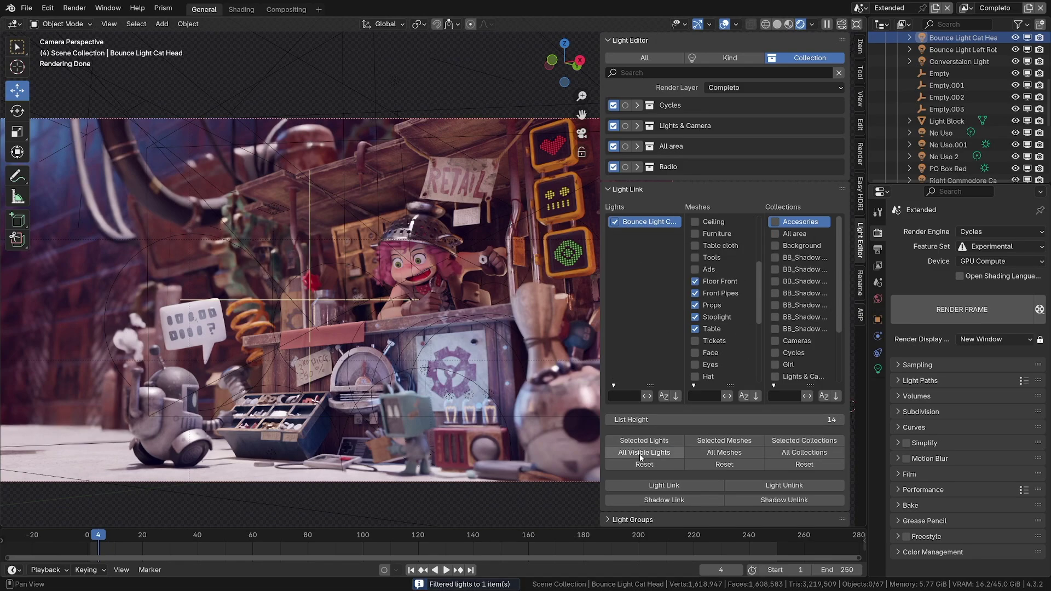
click(644, 452)
click(615, 364)
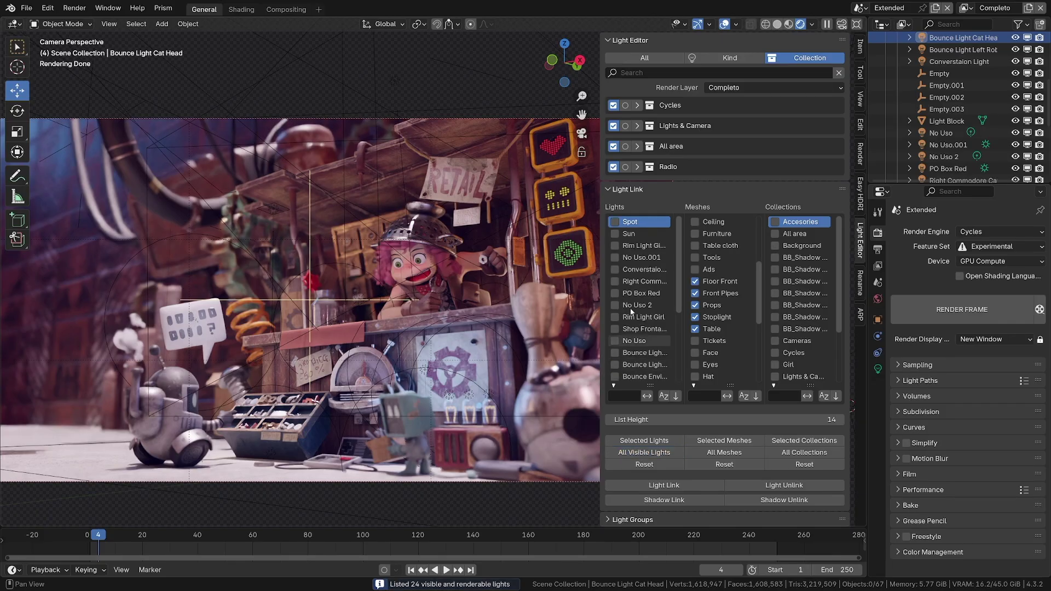
click(644, 465)
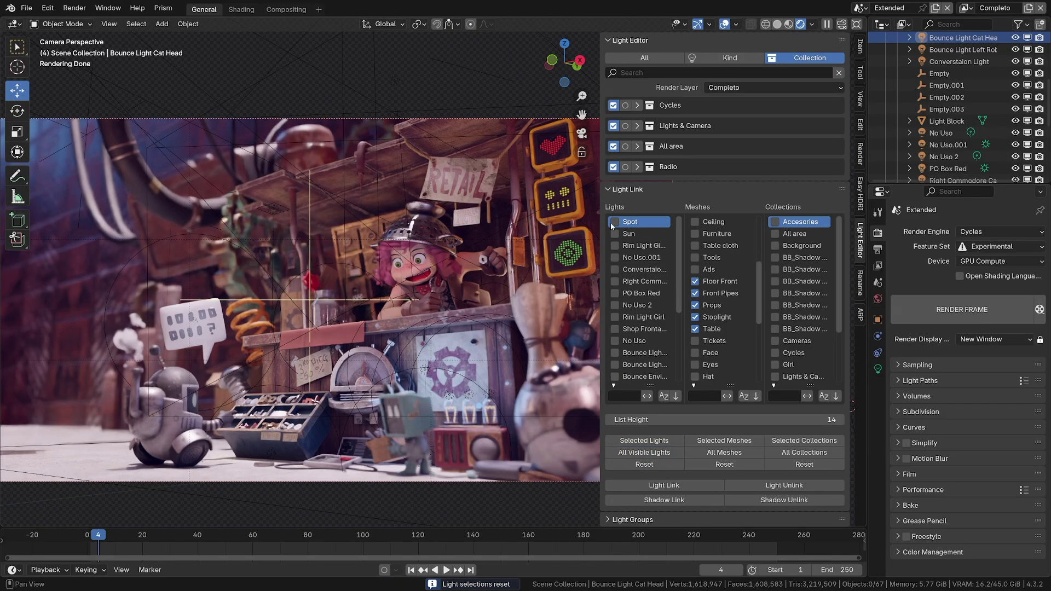
Step: Tick Sun and link it to the checked meshes, then tick Bounce Light Left Robot
click(614, 234)
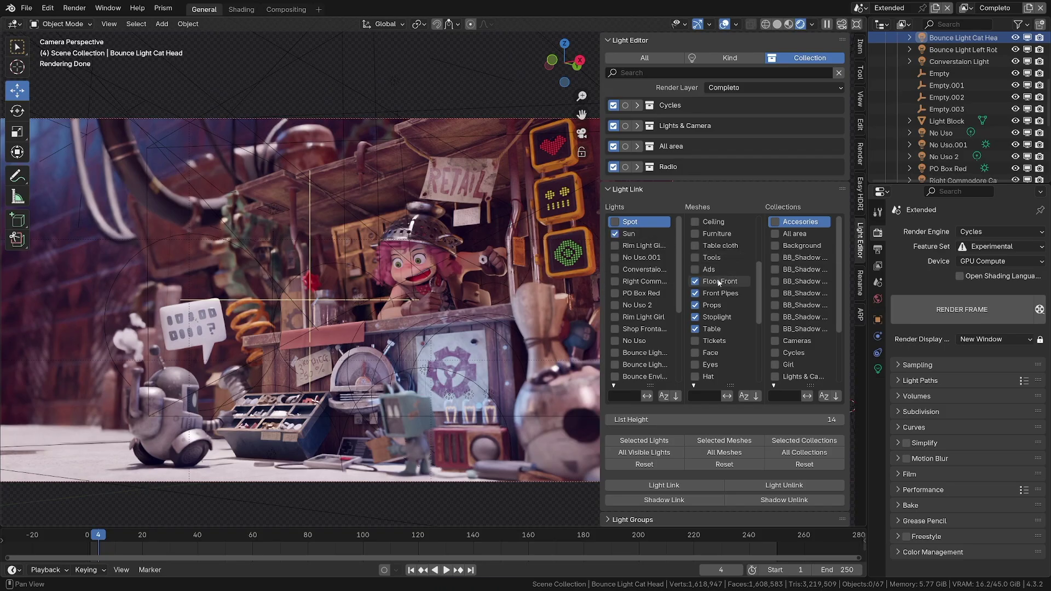
click(668, 486)
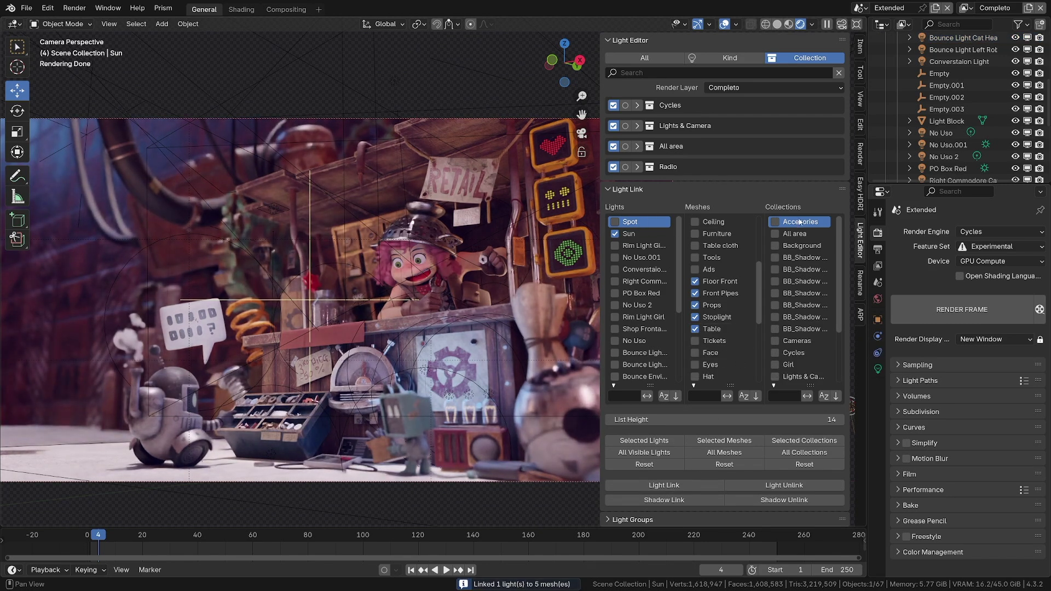
click(615, 355)
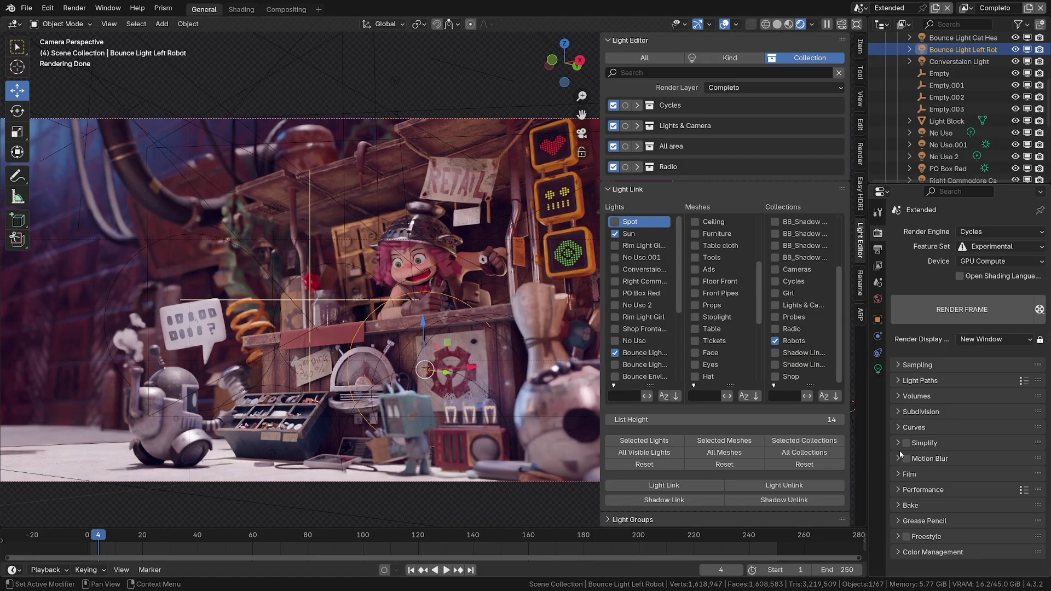
Step: Inspect Bounce Light Left Robot's Object properties, expanding Light Linking and Shadow Linking
click(877, 369)
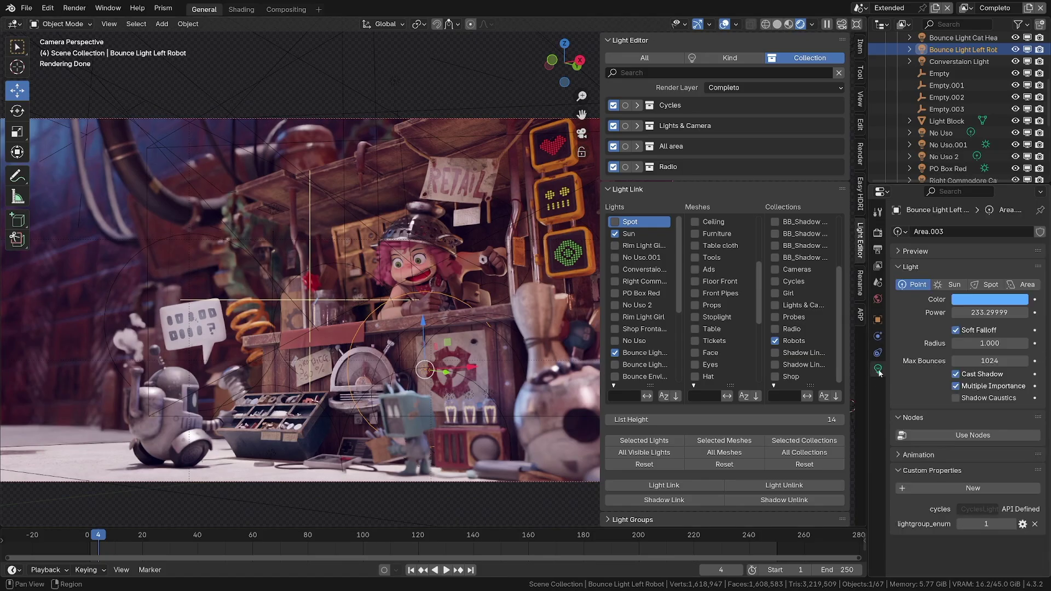
click(877, 322)
click(907, 480)
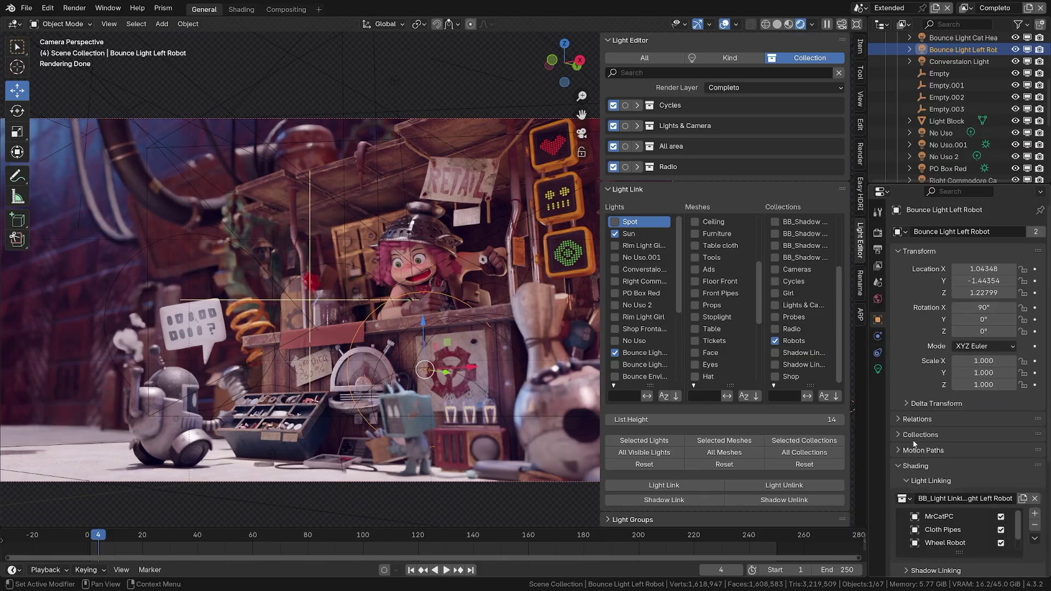
scroll(908, 482, down, 3)
click(907, 497)
scroll(909, 397, down, 4)
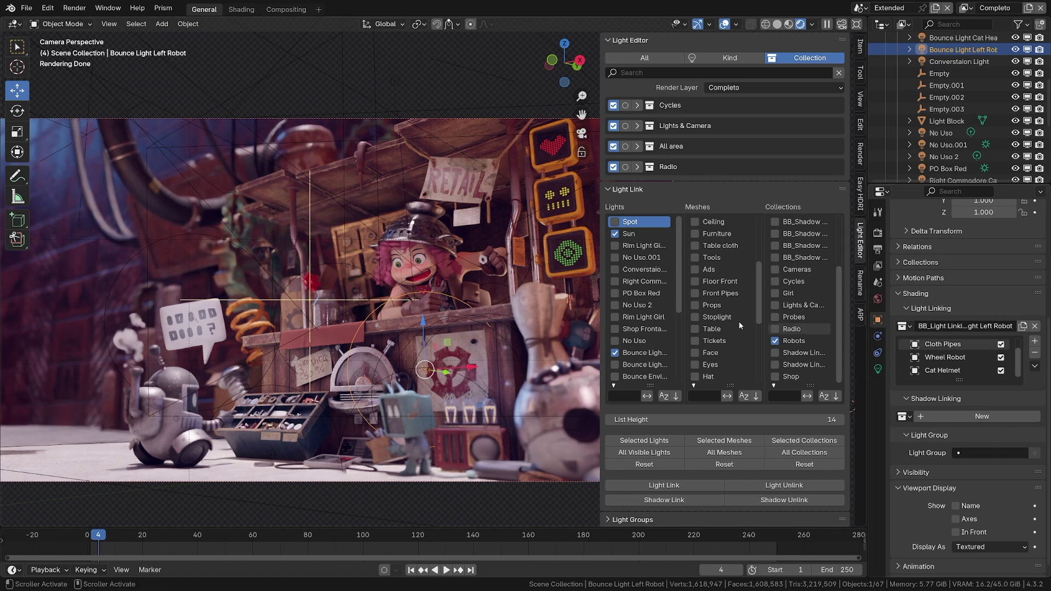
Step: Filter the lights list by 'ouc', then clear the filter again
click(627, 395)
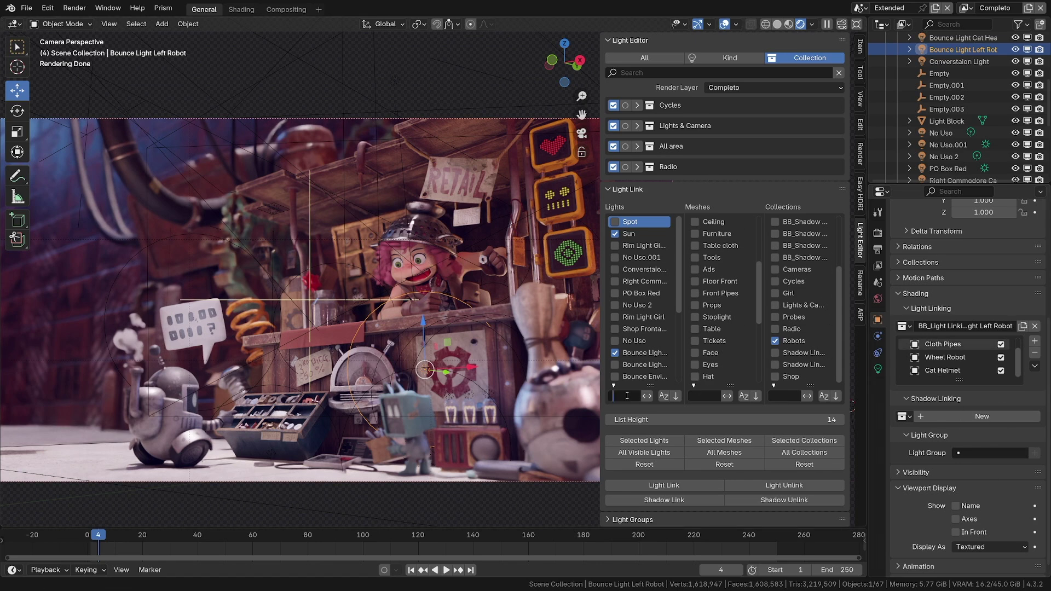
text(ouc)
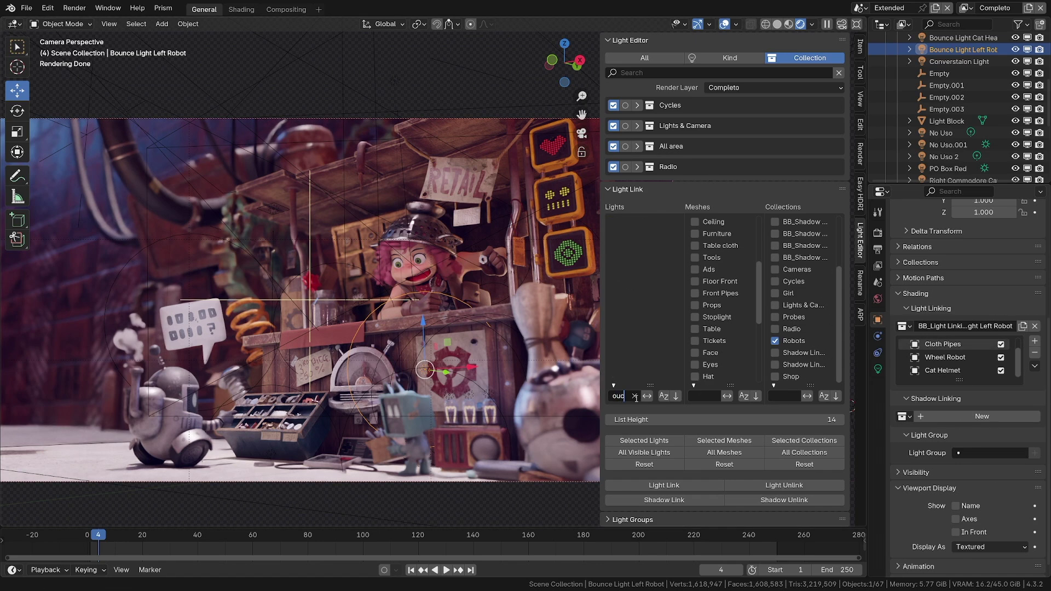
click(634, 396)
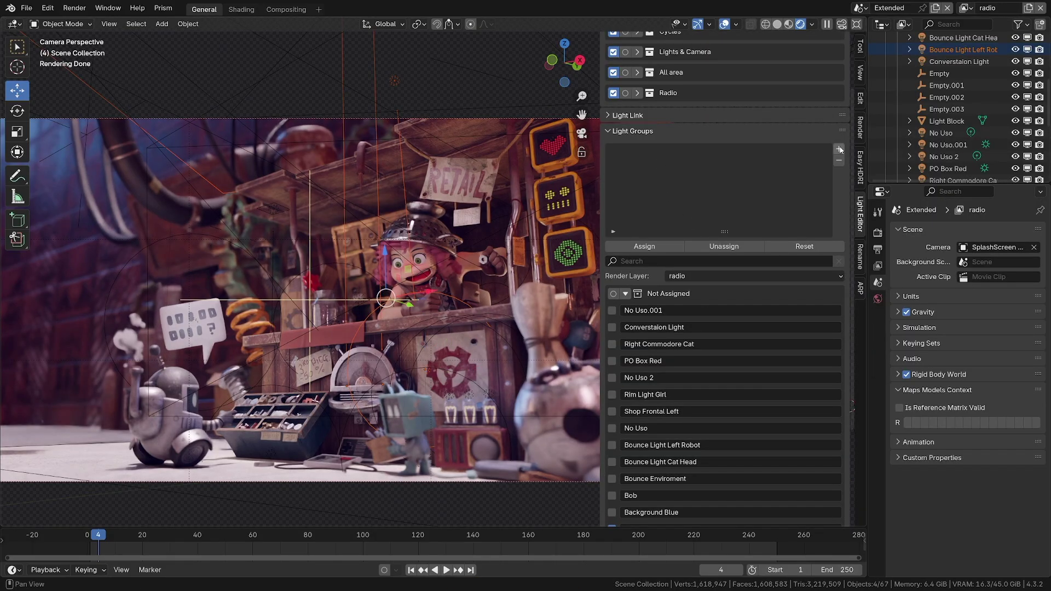
Step: Add a new light group and rename it from NewGroup to Radio
click(840, 150)
double_click(647, 153)
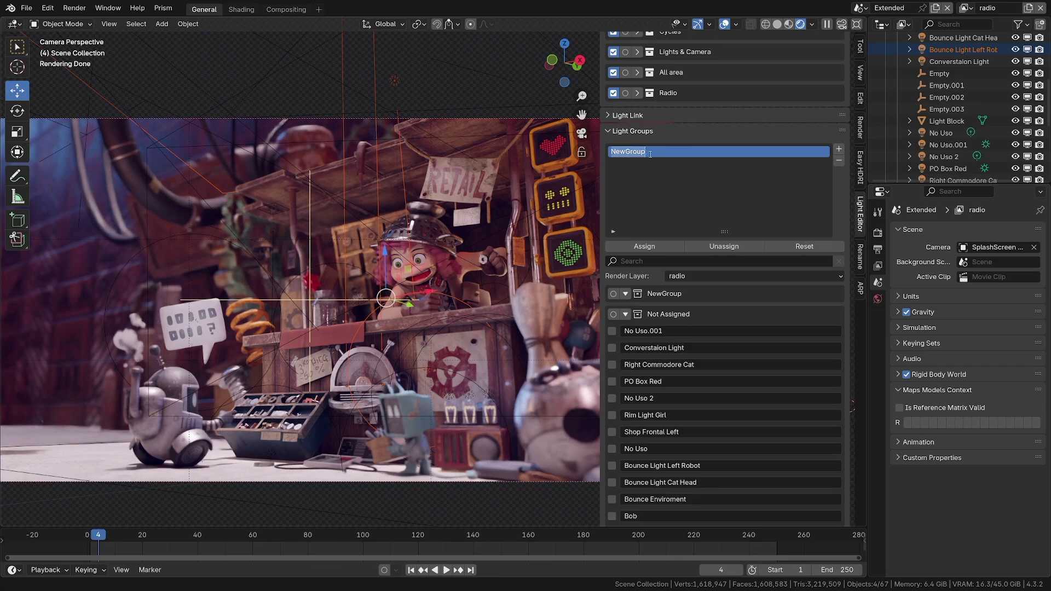
text(Radio)
key(Return)
scroll(643, 434, down, 5)
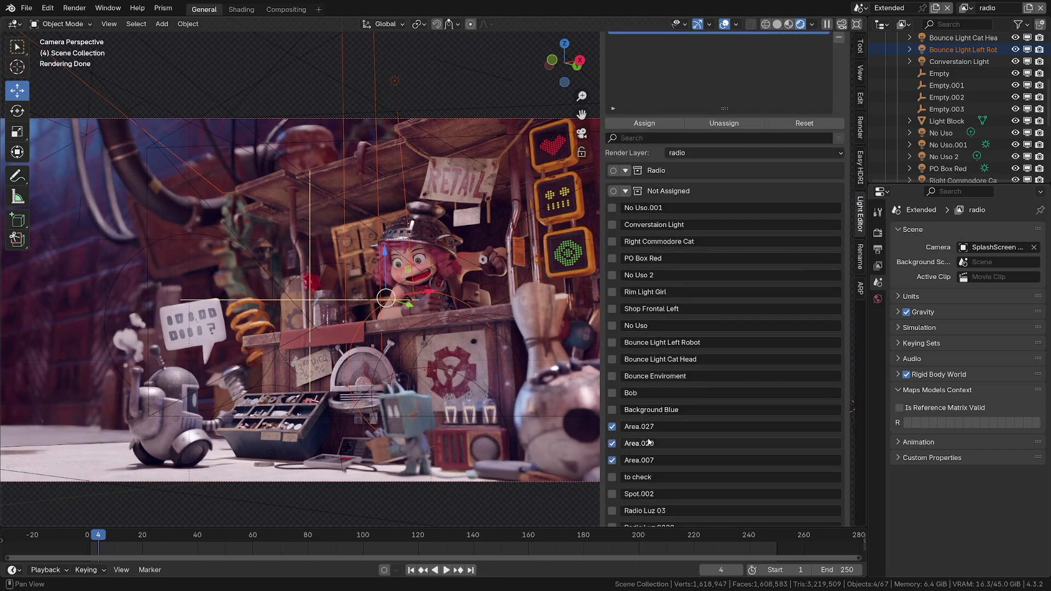
scroll(698, 264, up, 4)
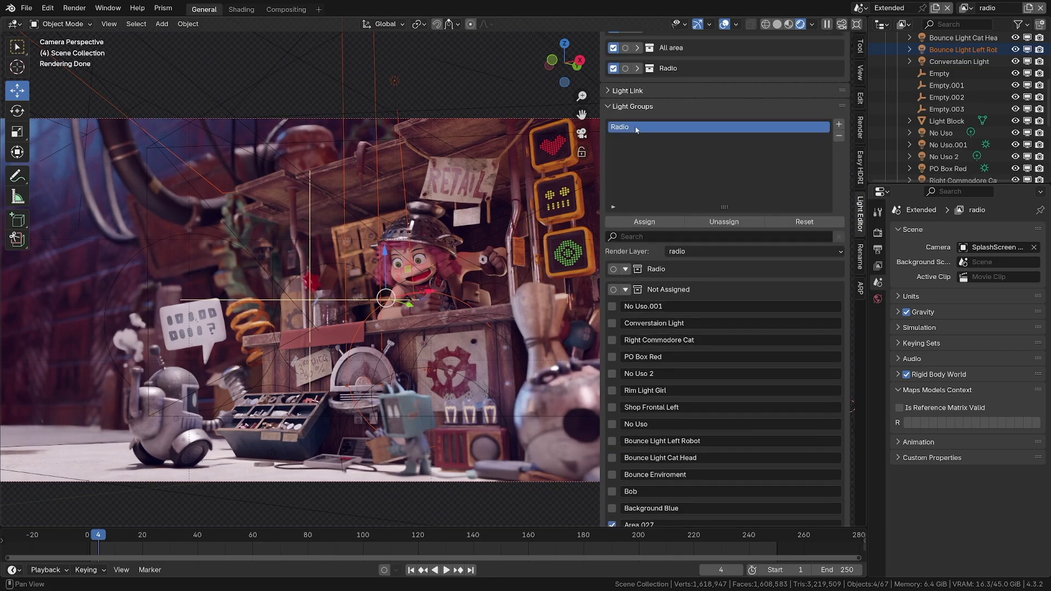
Step: Assign the ticked lights to Radio, then unassign Bounce Light Left Robot from it
click(644, 222)
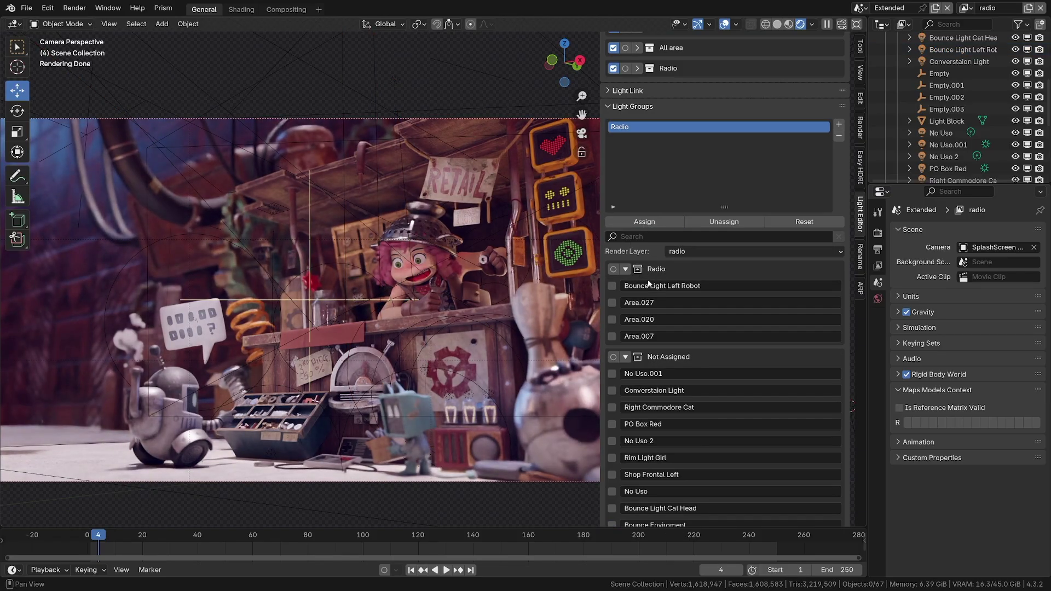
click(611, 285)
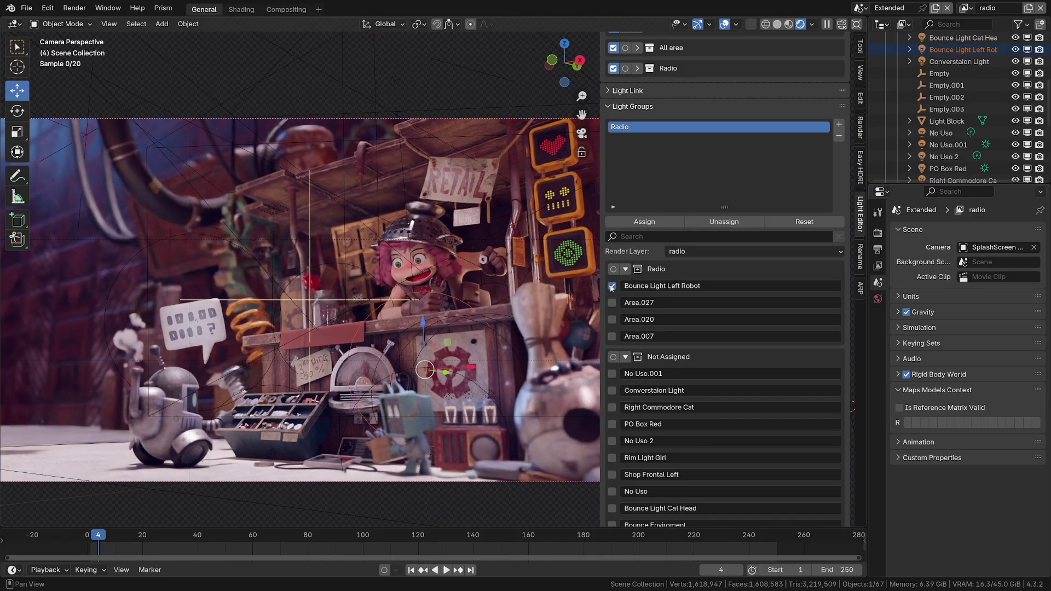
click(731, 222)
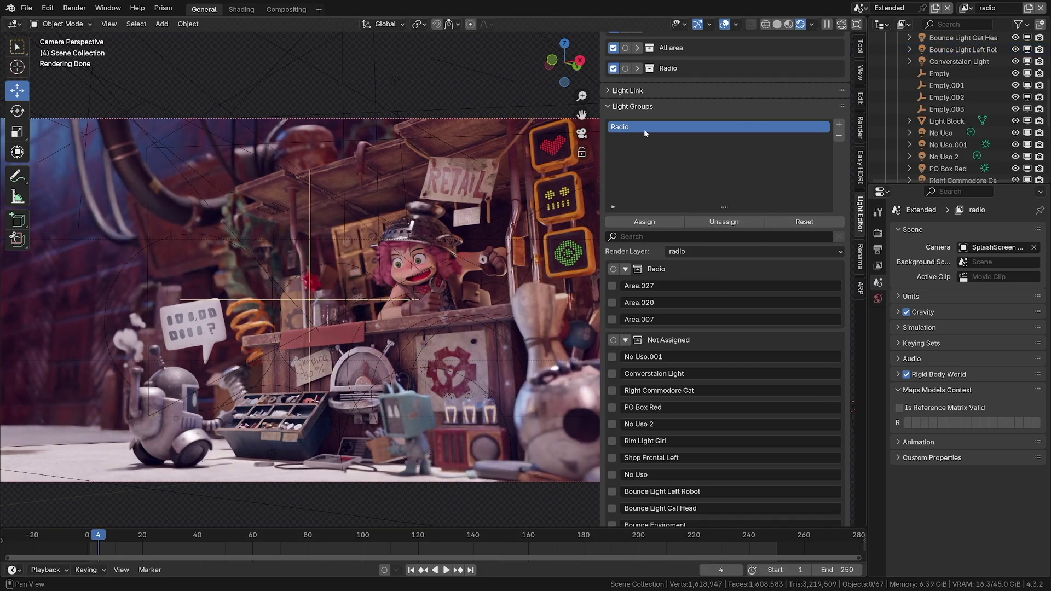